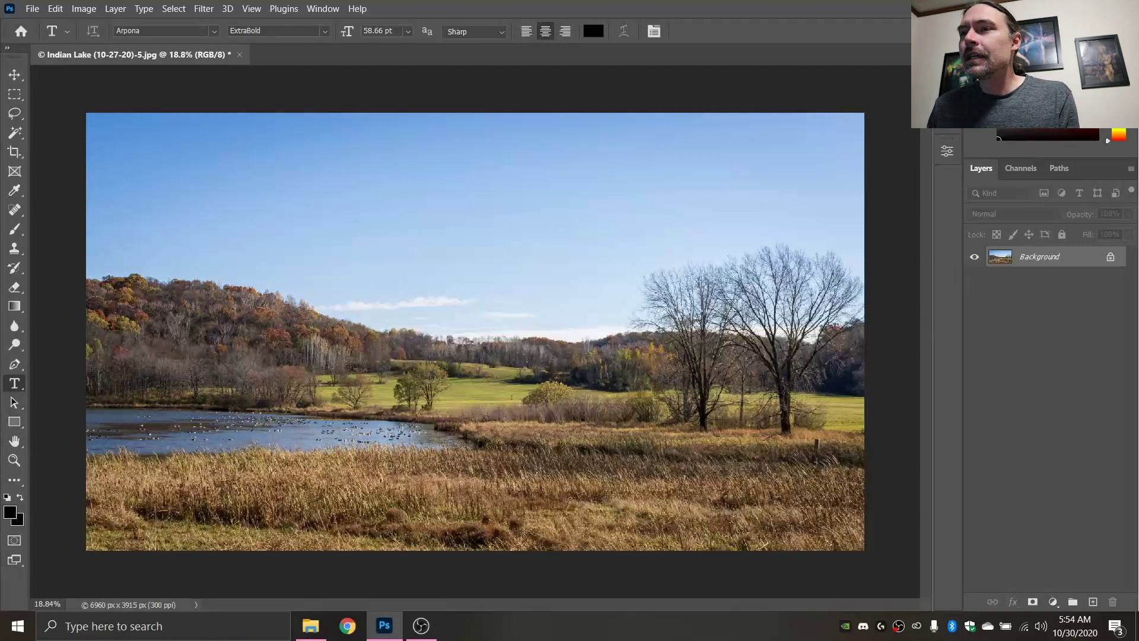
Open Edit > Sky Replacement and move its dialog off the lake photo
click(59, 10)
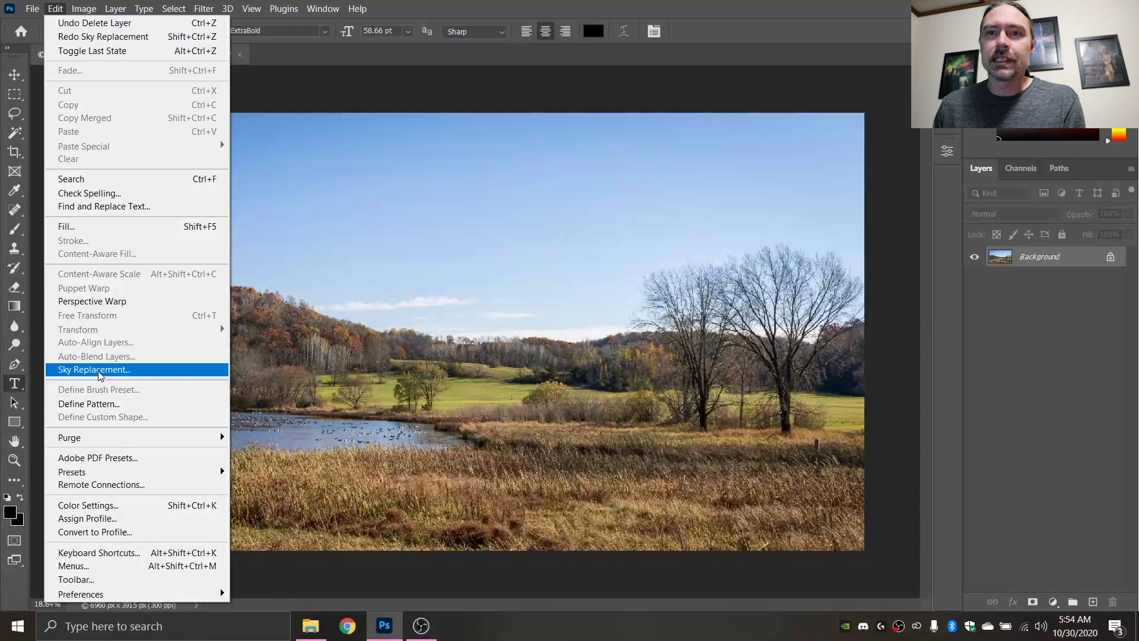
click(100, 371)
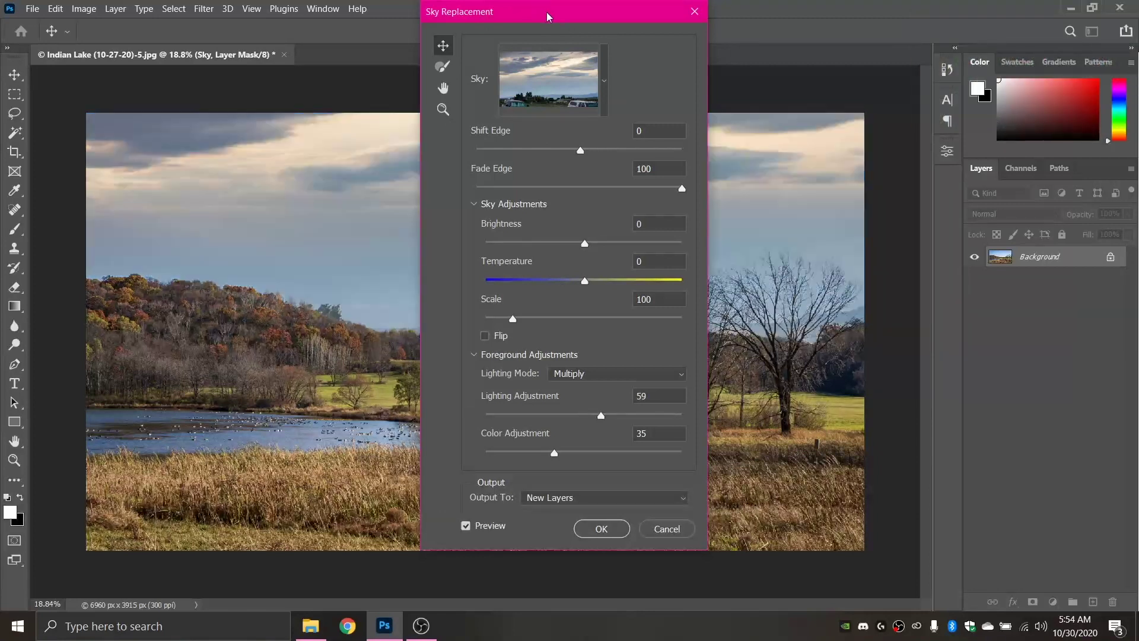
drag(548, 17, 974, 52)
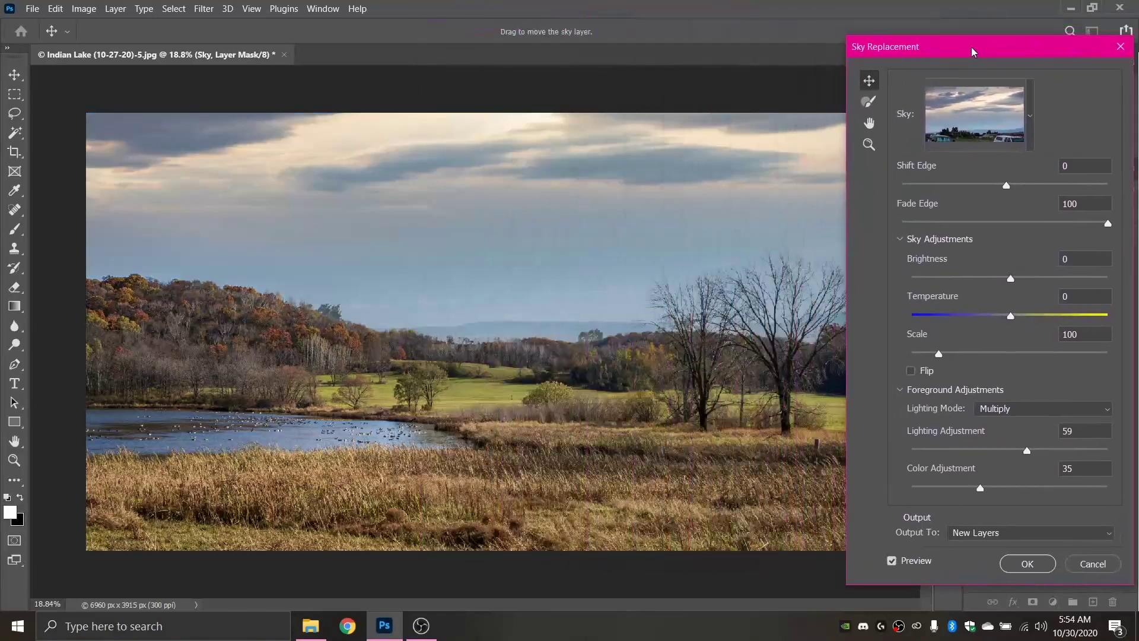
Browse the Sky preset folders, including Sunsets, keeping the current cloudy sky
click(1030, 119)
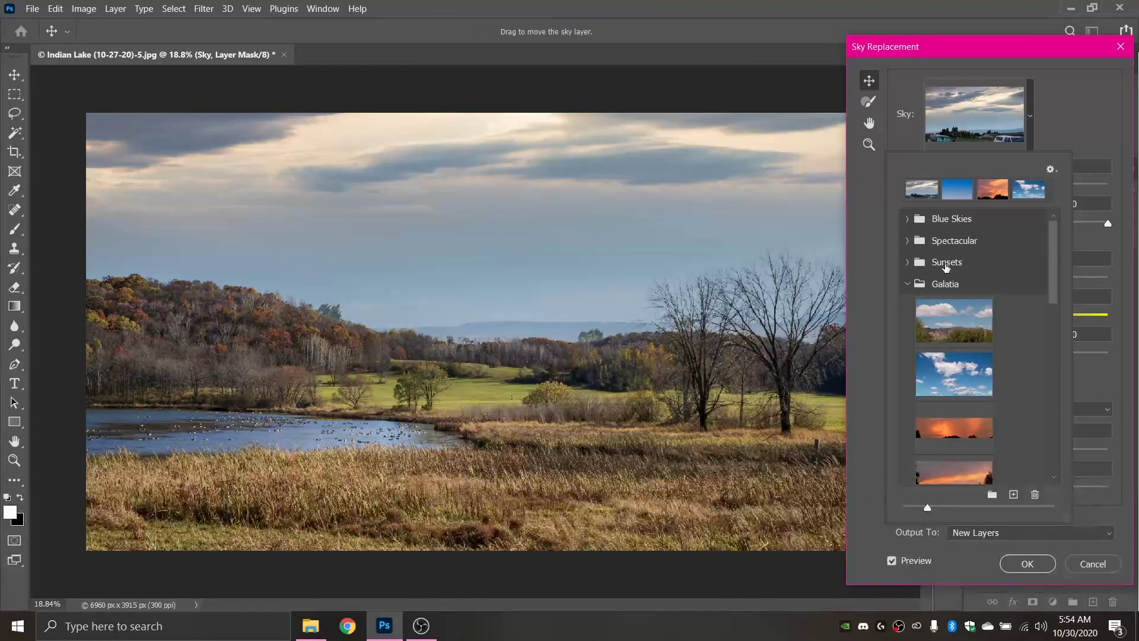
click(907, 262)
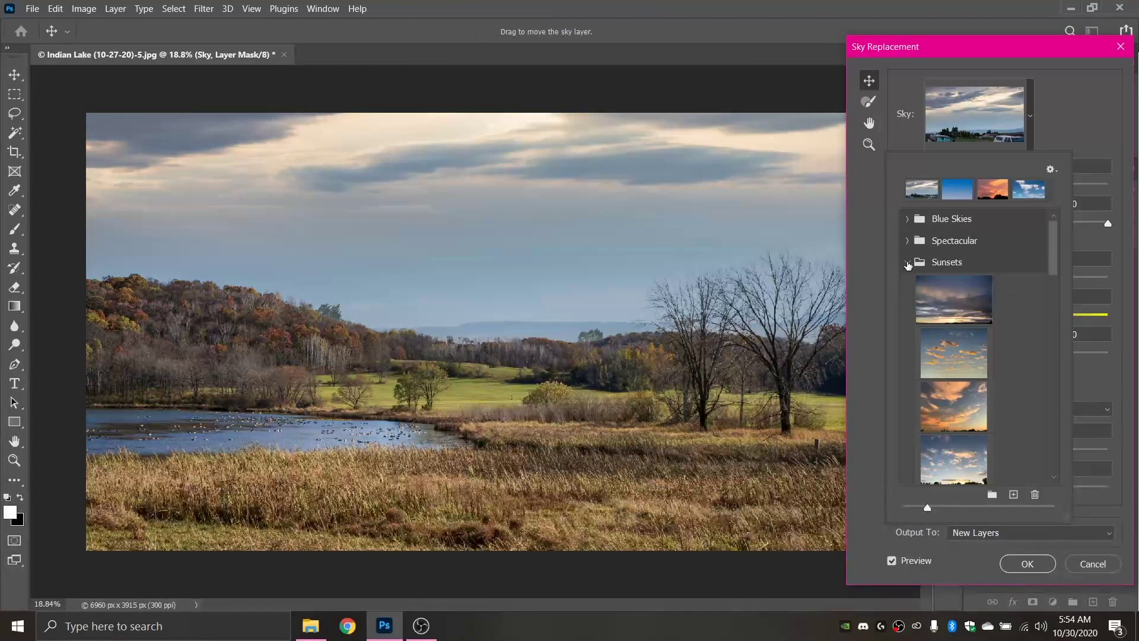
click(907, 261)
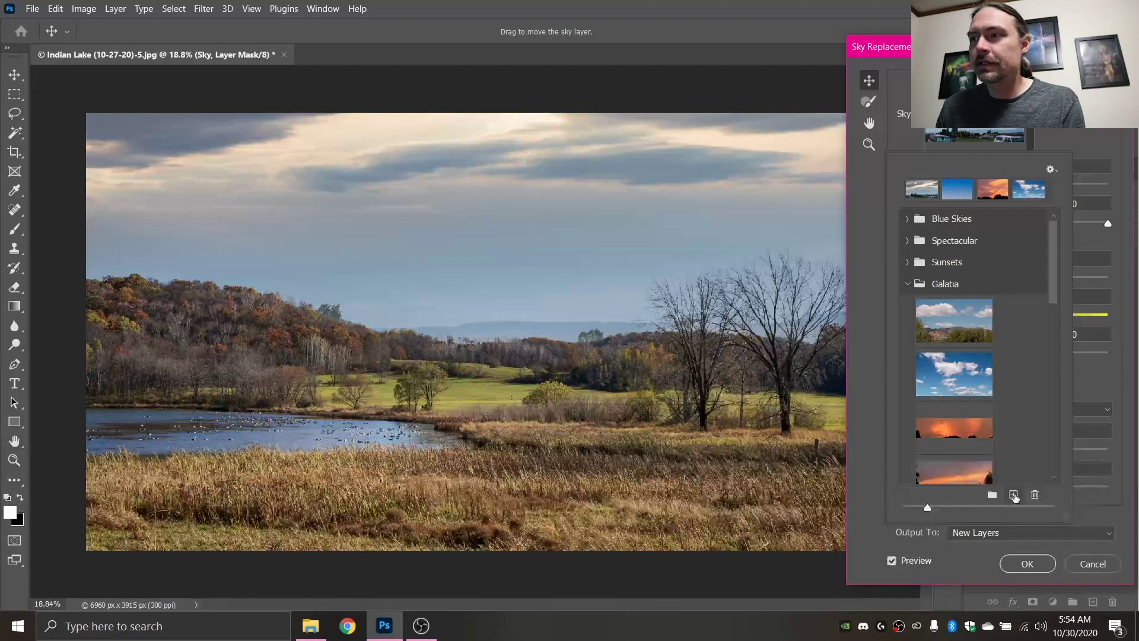
scroll(1020, 341, down, 3)
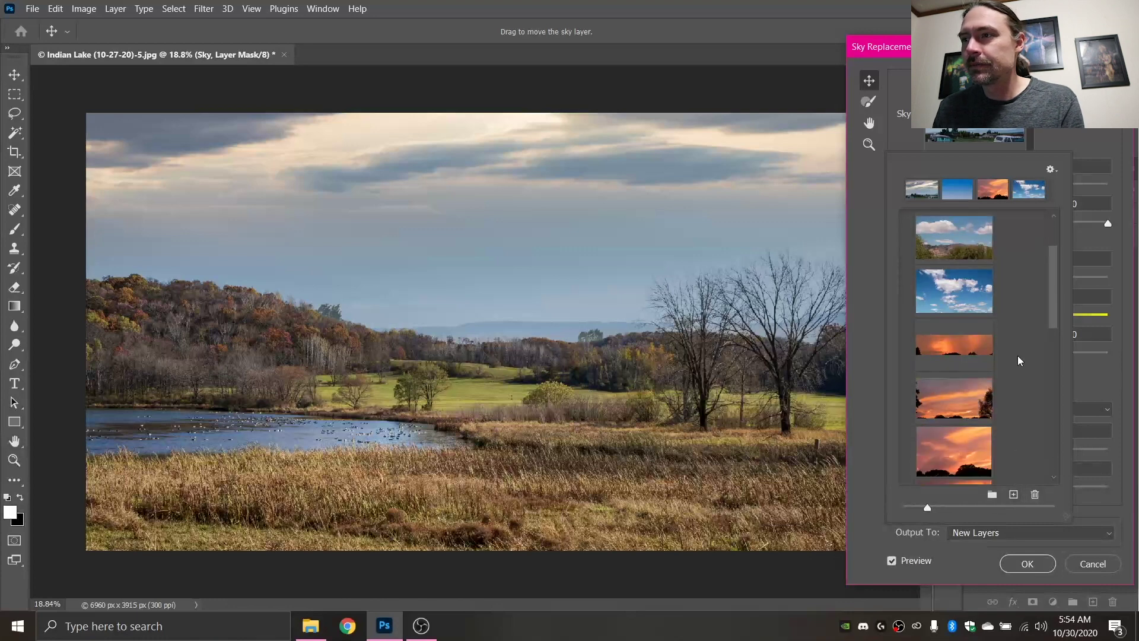
click(1081, 127)
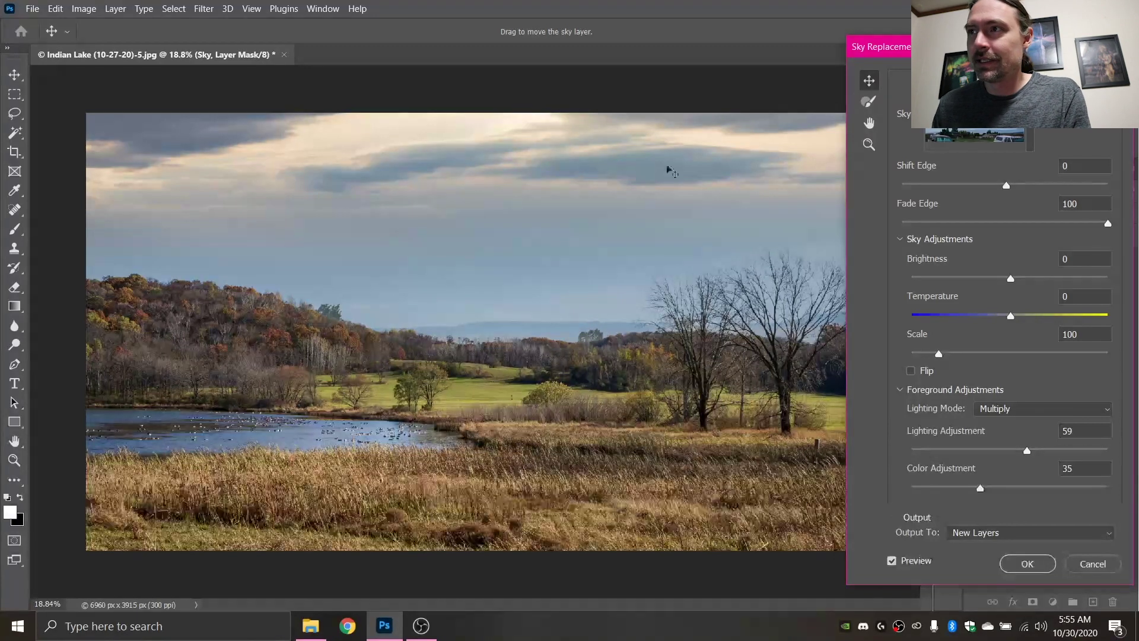
Drag the replacement sky lower so more dramatic clouds fill the area above the hills
drag(850, 52, 869, 226)
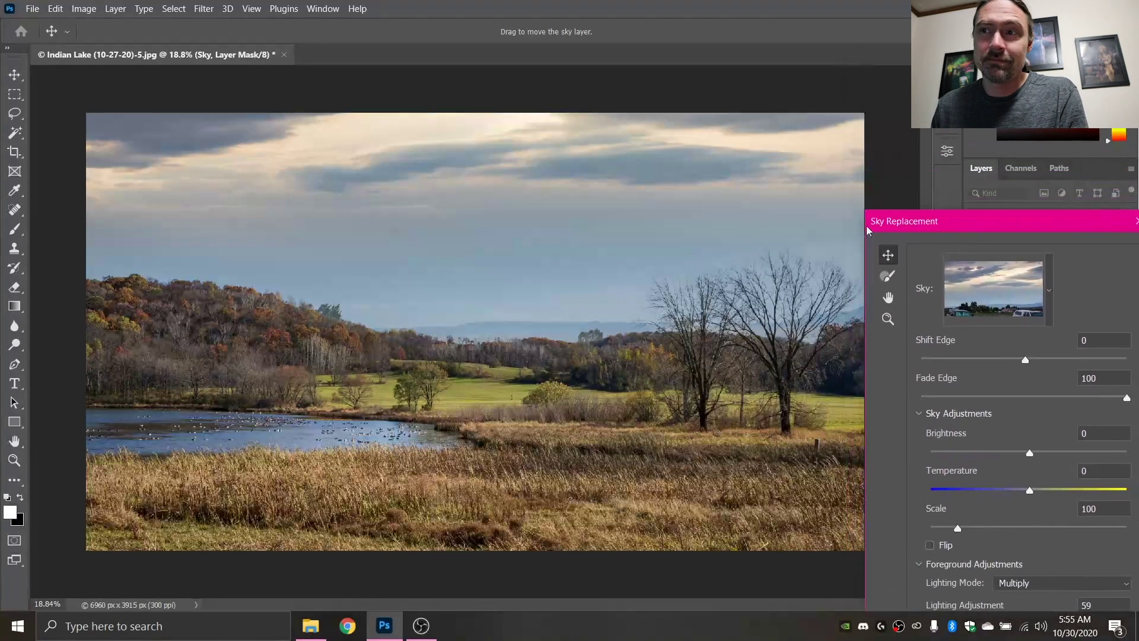
drag(574, 177, 575, 304)
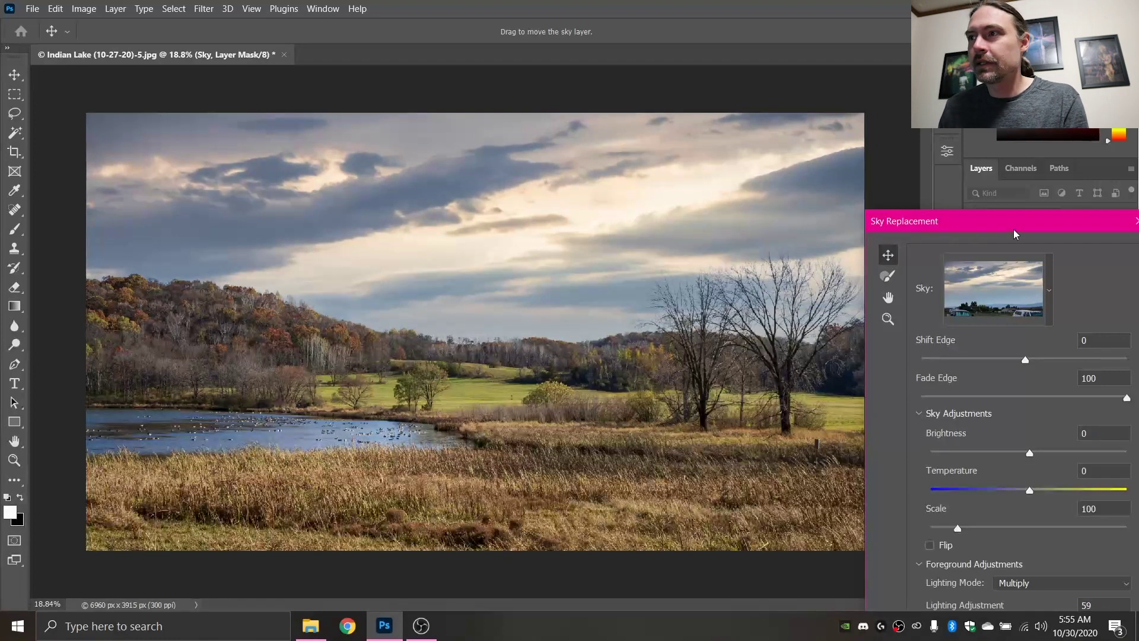
drag(1012, 224, 970, 43)
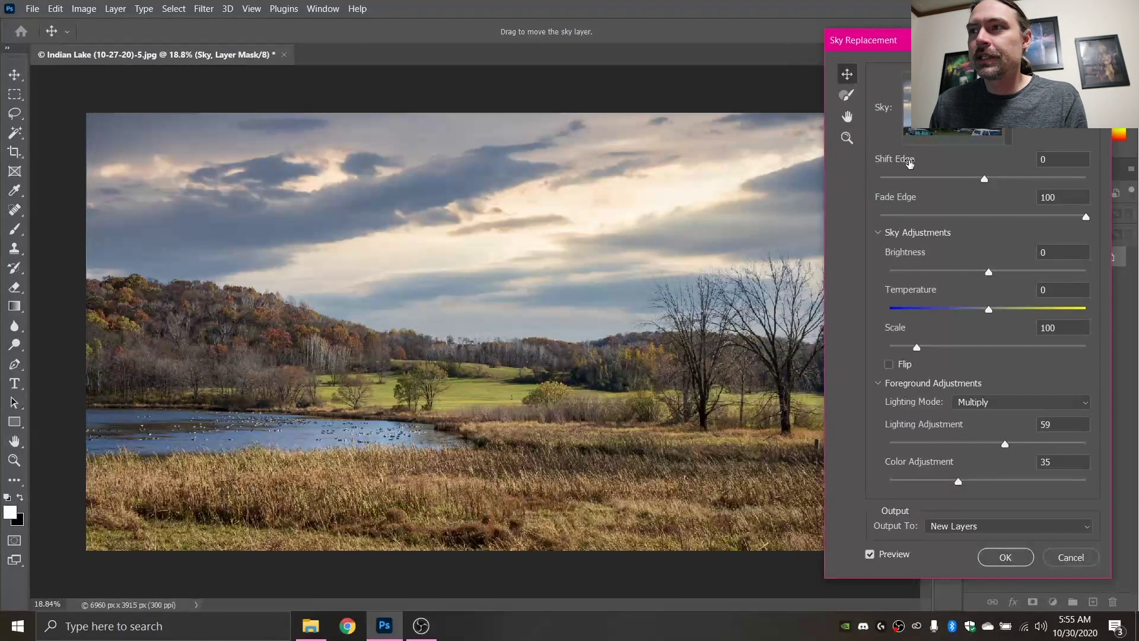
Compare Shift Edge at -100 and 100, then set it to -20
drag(985, 179, 881, 191)
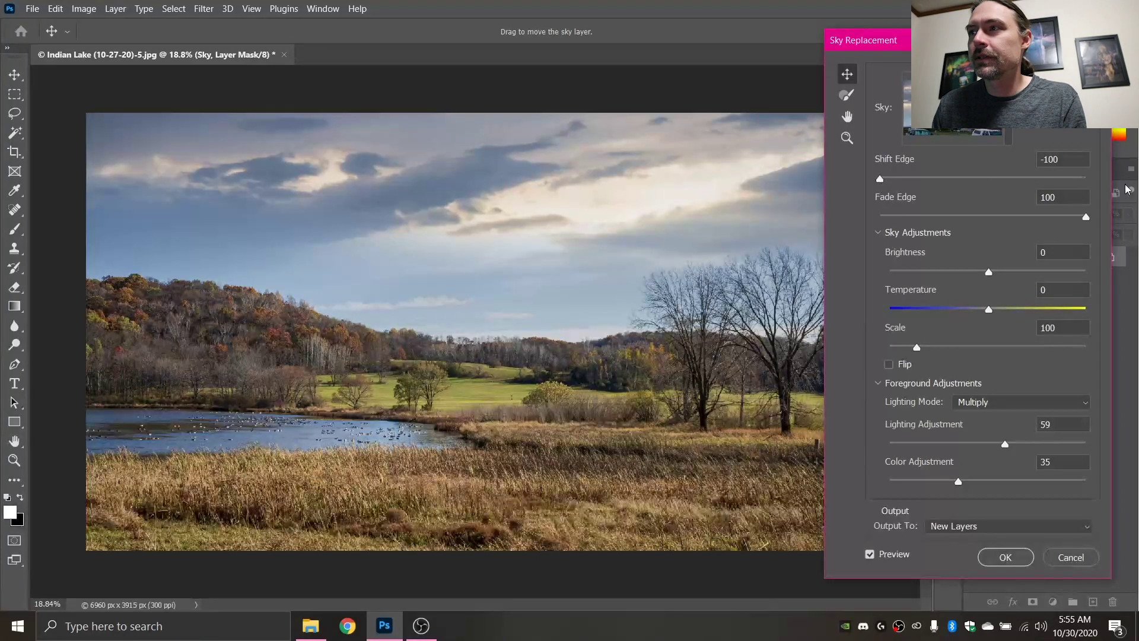
drag(881, 180, 1131, 181)
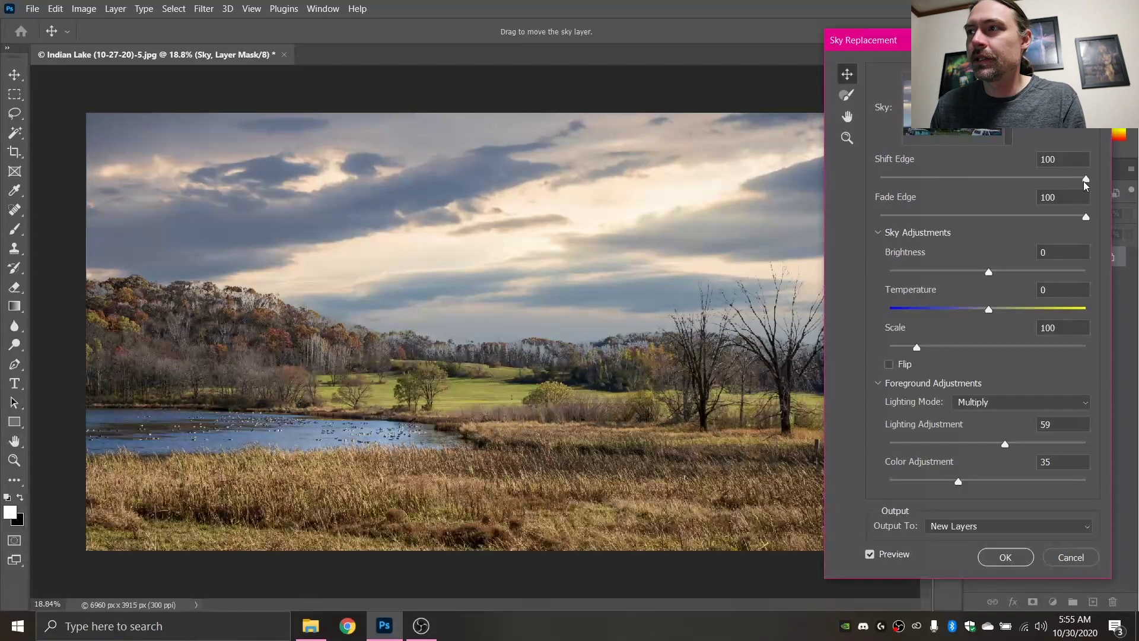
drag(1086, 180, 983, 182)
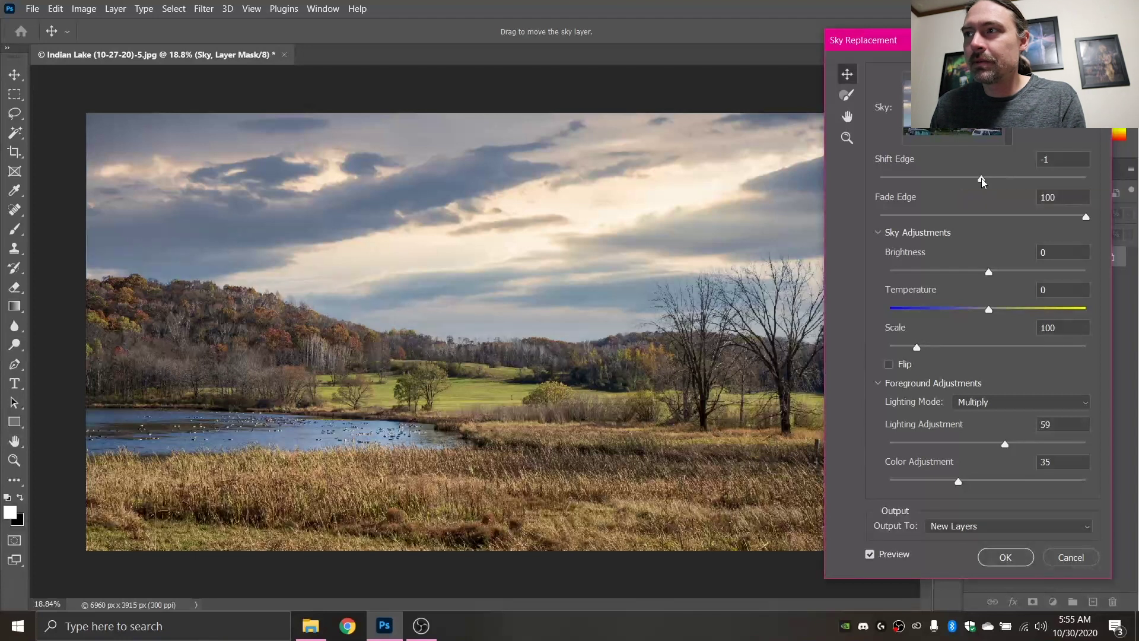
drag(978, 182, 962, 183)
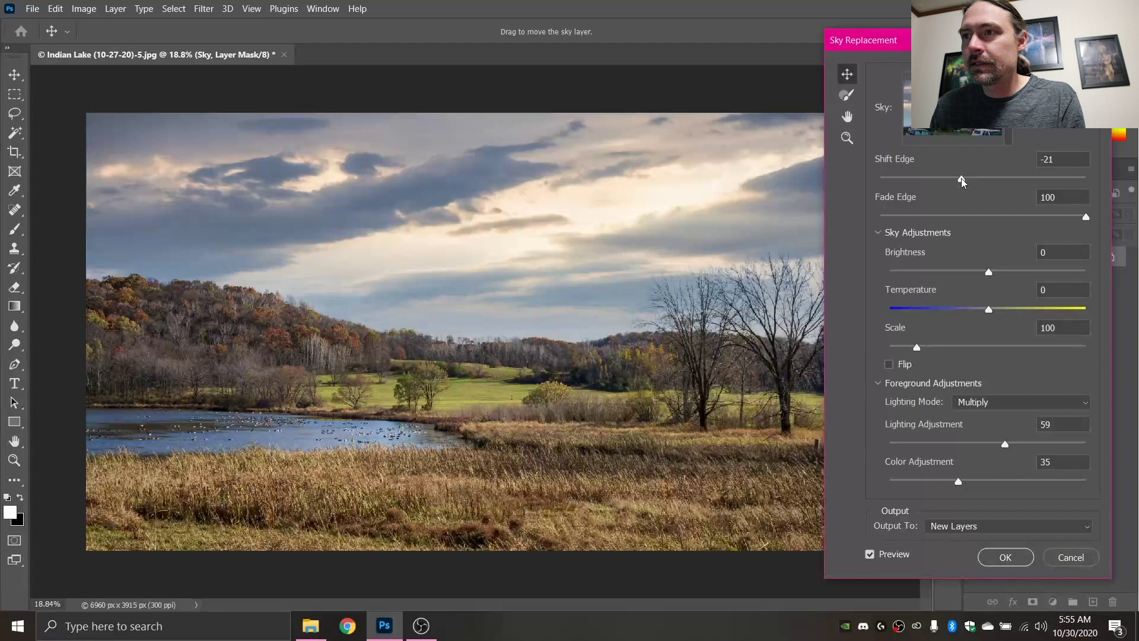
drag(960, 182, 963, 182)
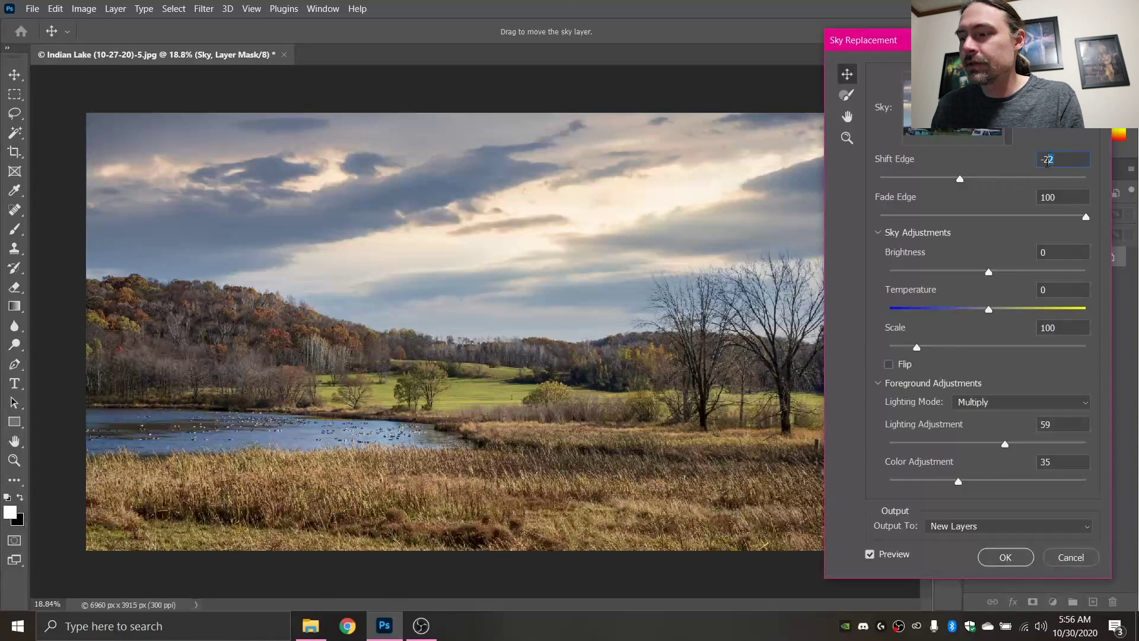
text(0)
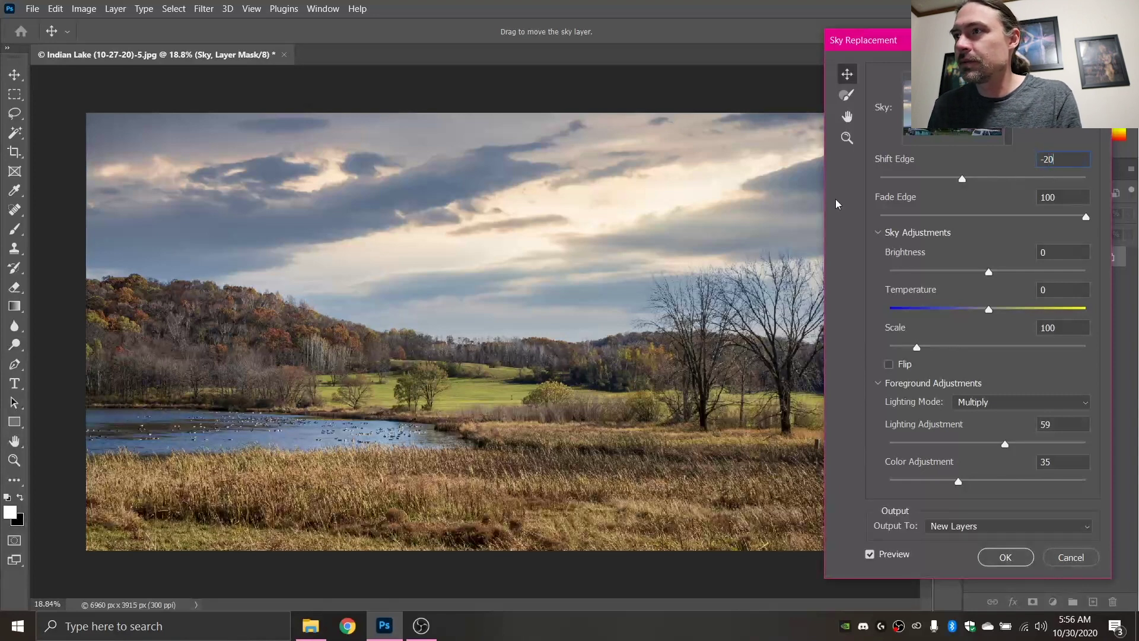
key(Return)
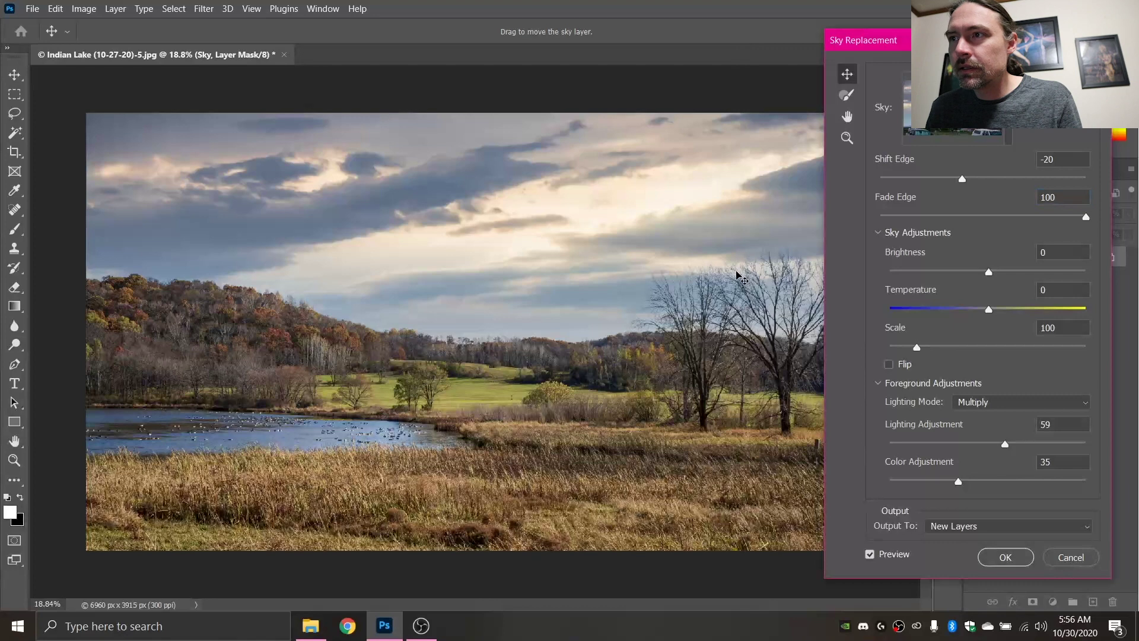
scroll(740, 276, up, 5)
Try Fade Edge at 54 and 100, then settle on 20 for the tree-line blend
scroll(742, 287, down, 6)
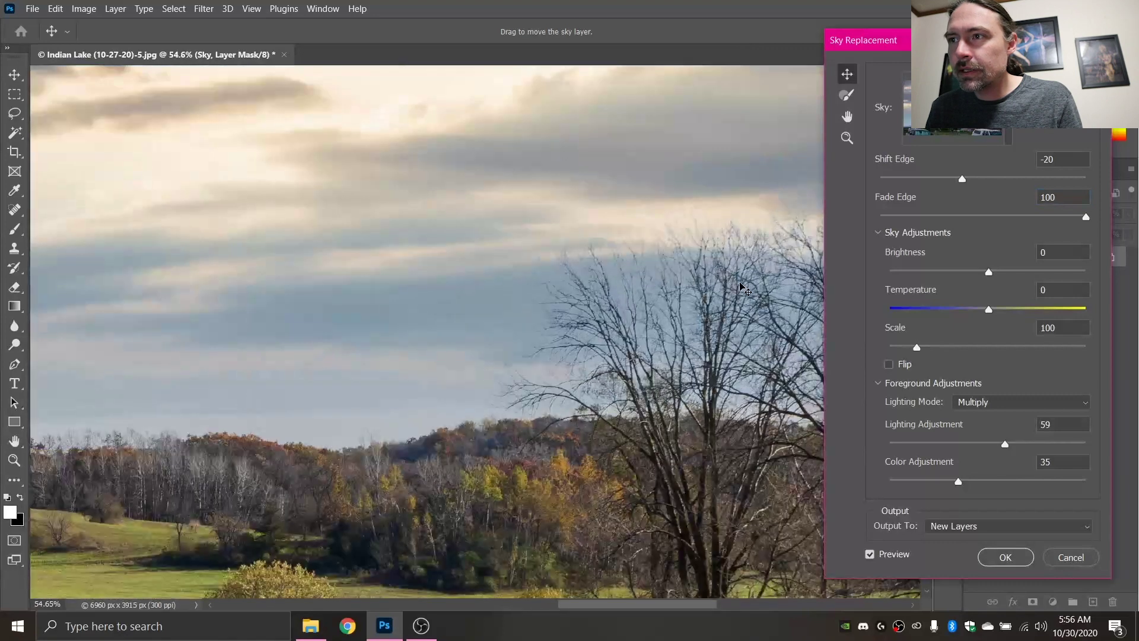
scroll(742, 287, up, 1)
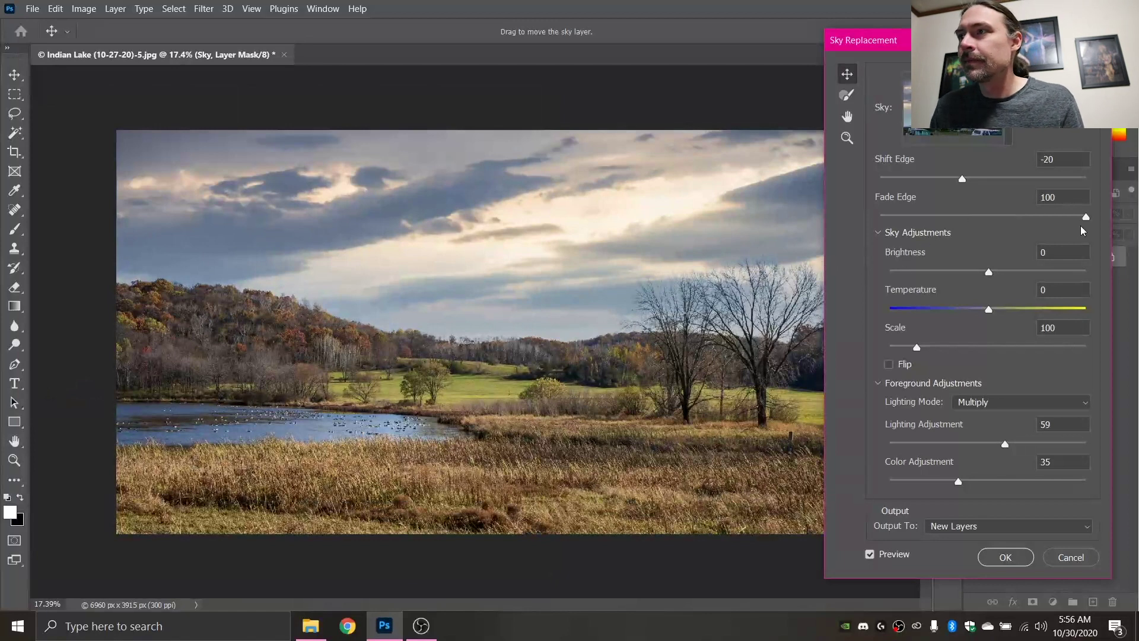
drag(1087, 217, 878, 236)
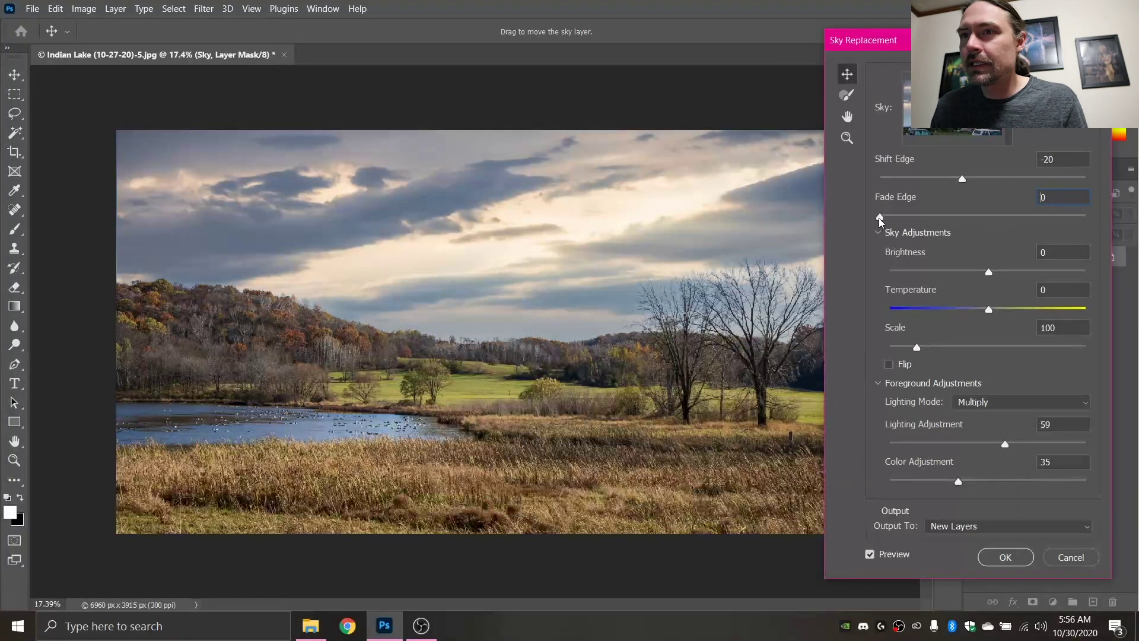
drag(880, 218, 965, 220)
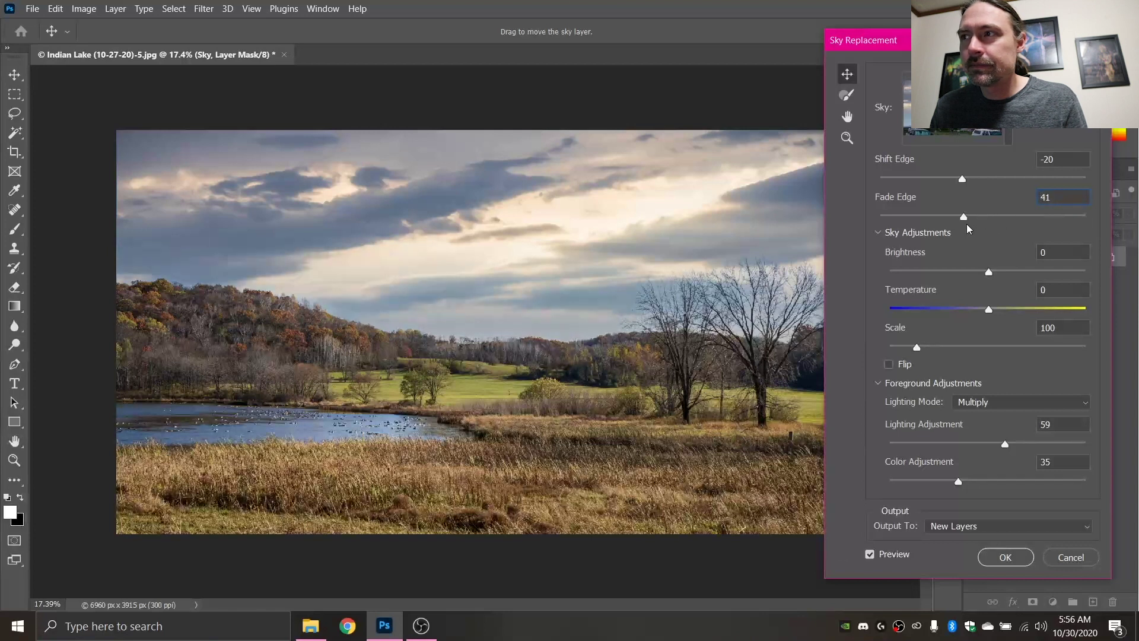
drag(966, 225, 919, 222)
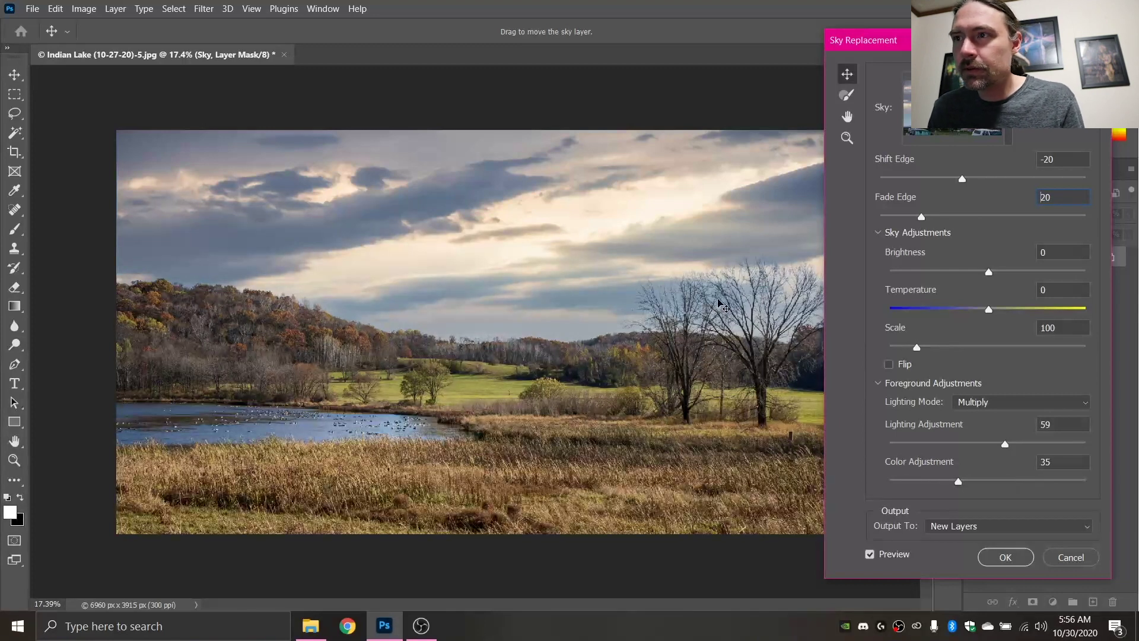
scroll(765, 332, up, 3)
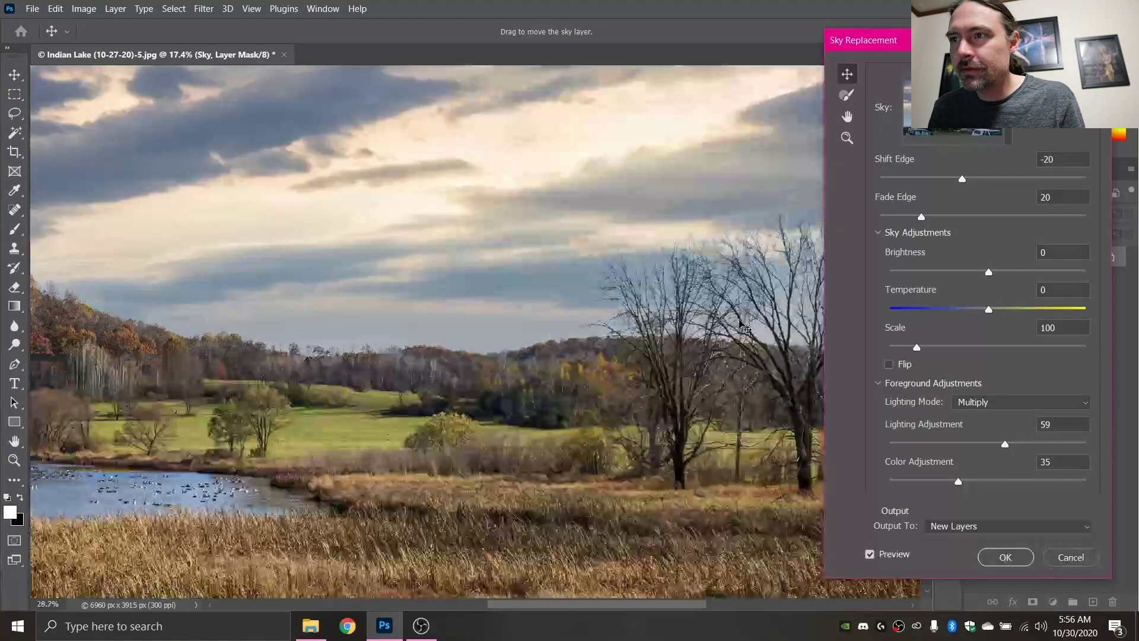
scroll(738, 324, down, 3)
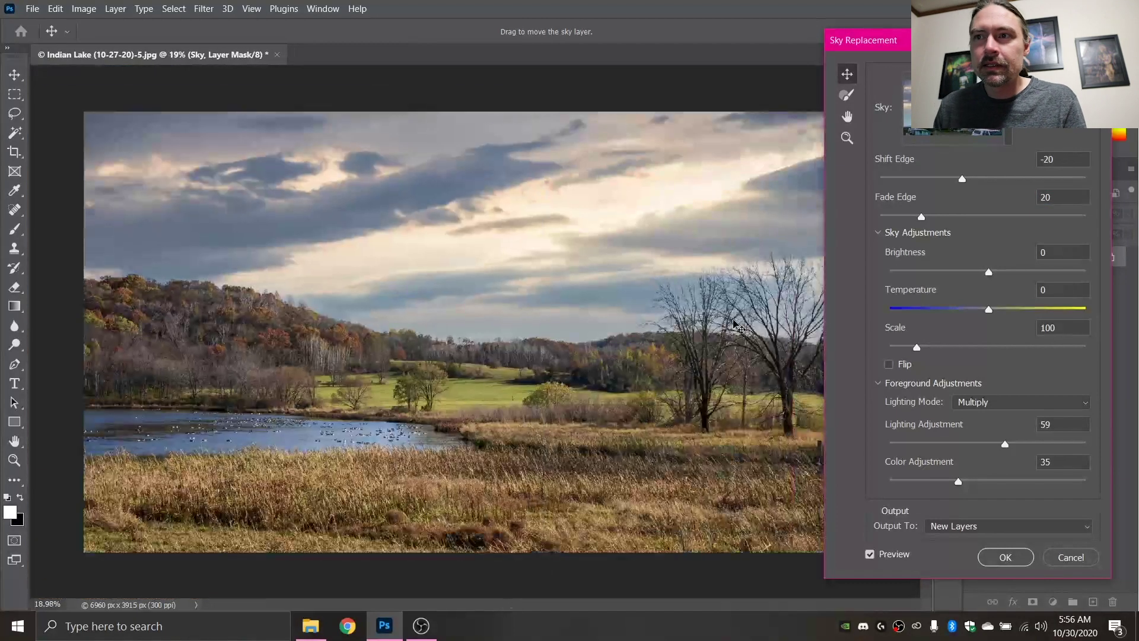
scroll(738, 325, up, 1)
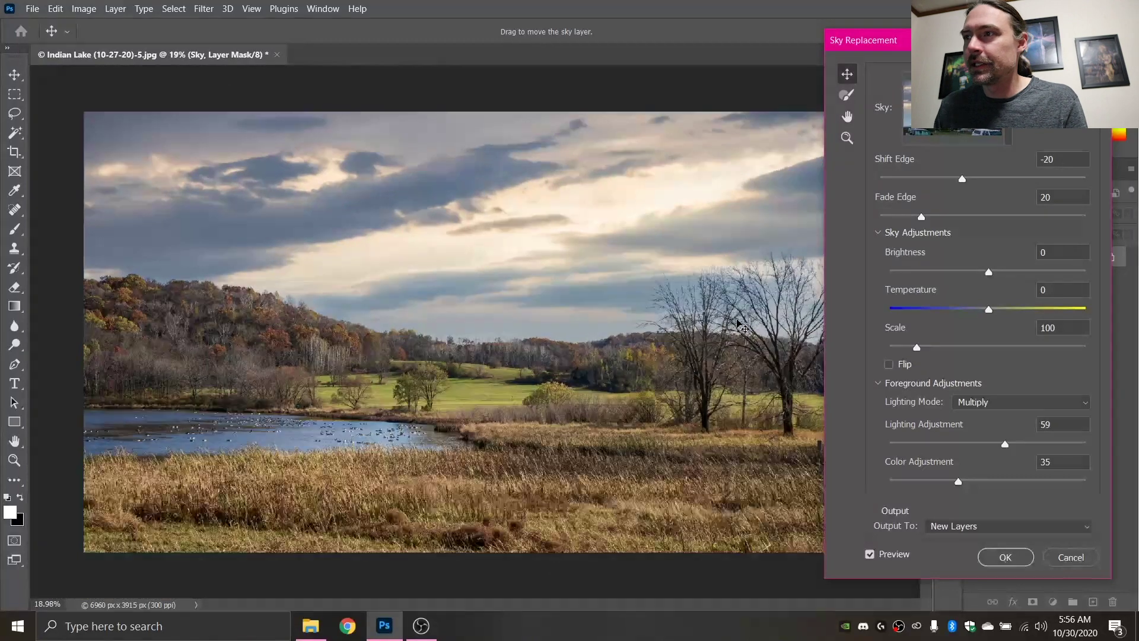
drag(864, 40, 892, 44)
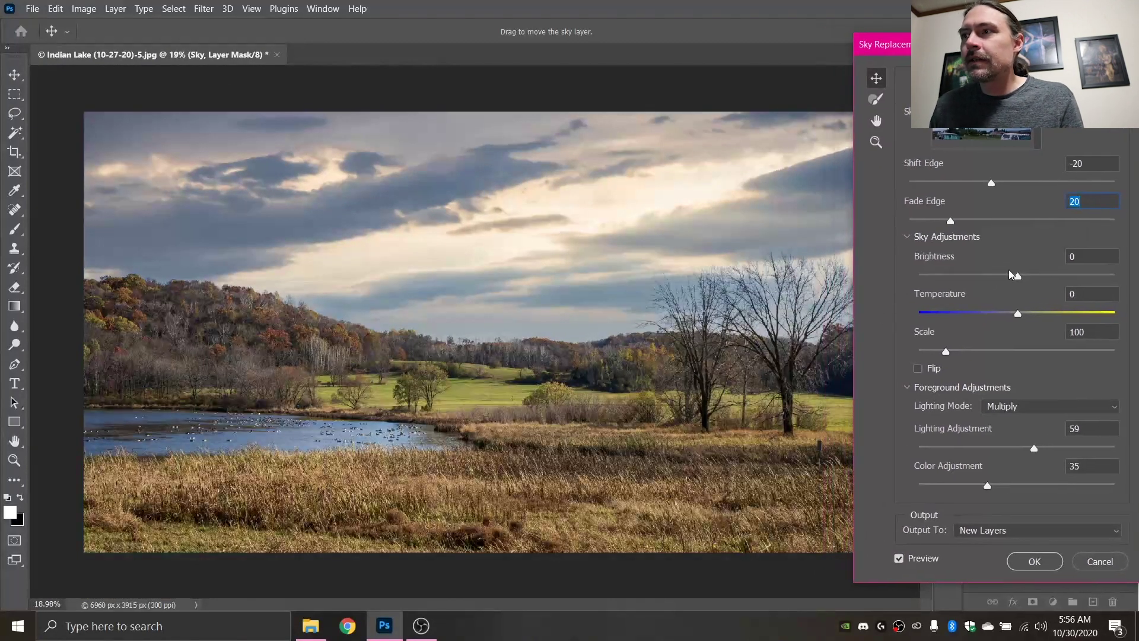
Test darkening the replacement sky, then reset Brightness to 0
drag(1018, 282, 1047, 277)
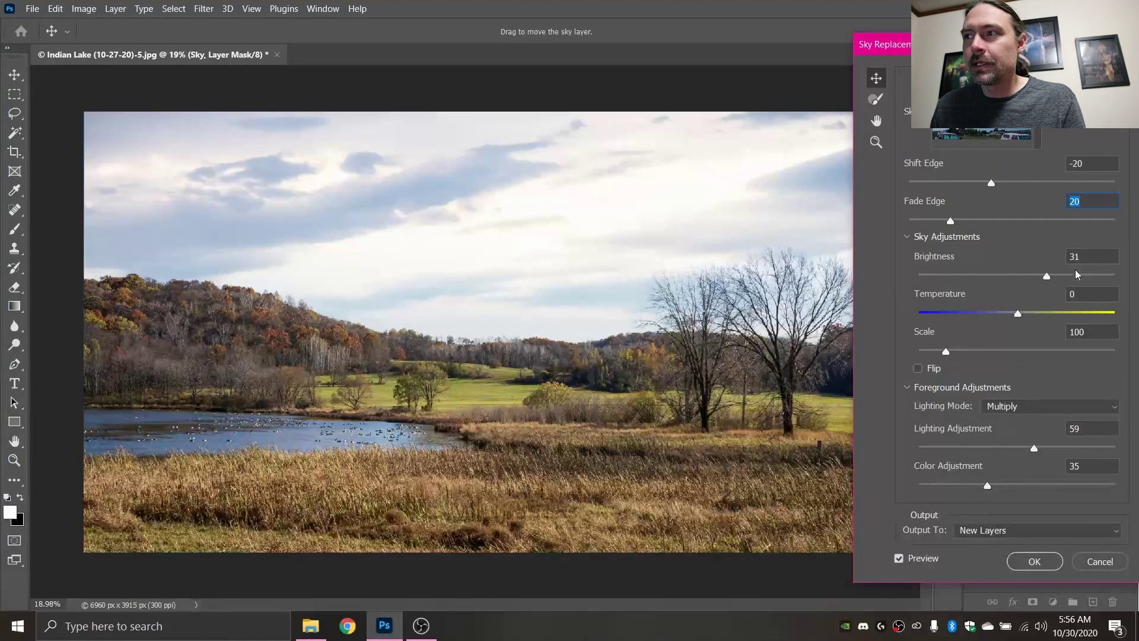
click(1066, 257)
text(0)
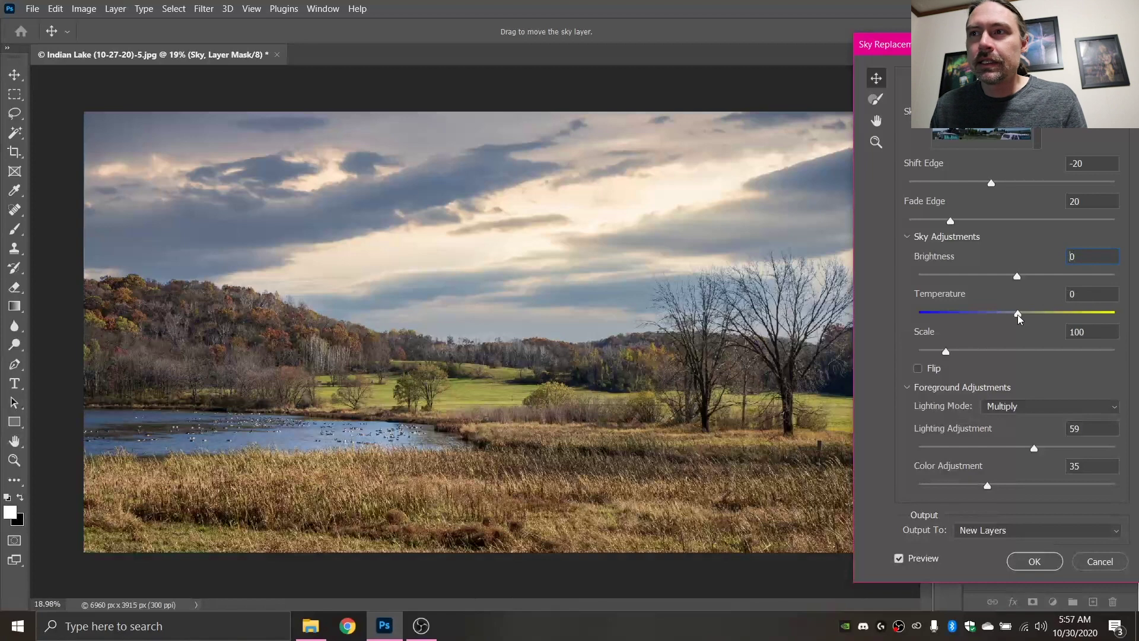
Compare cool and warm skies and set the sky Temperature to about 30
drag(1019, 316, 926, 317)
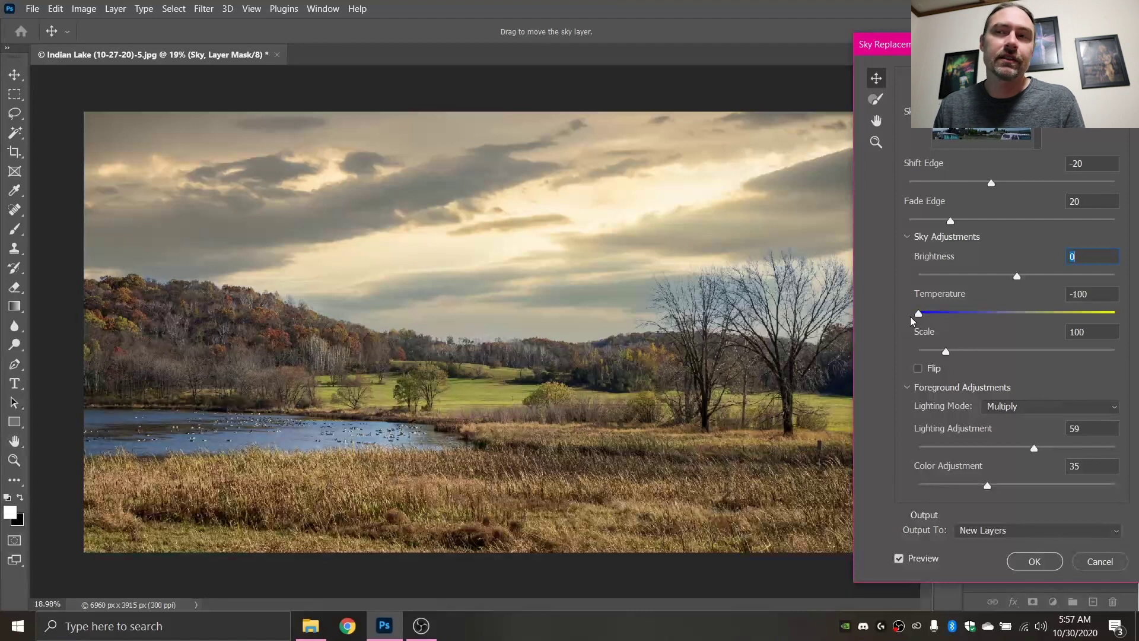
drag(912, 321, 1045, 321)
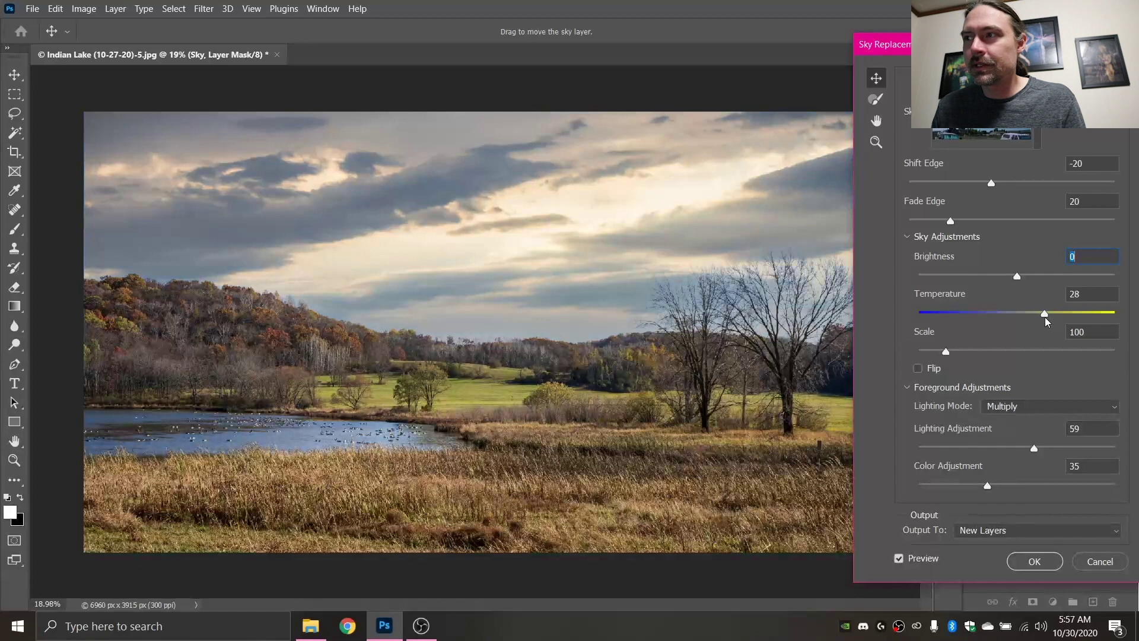
drag(1048, 322, 1050, 323)
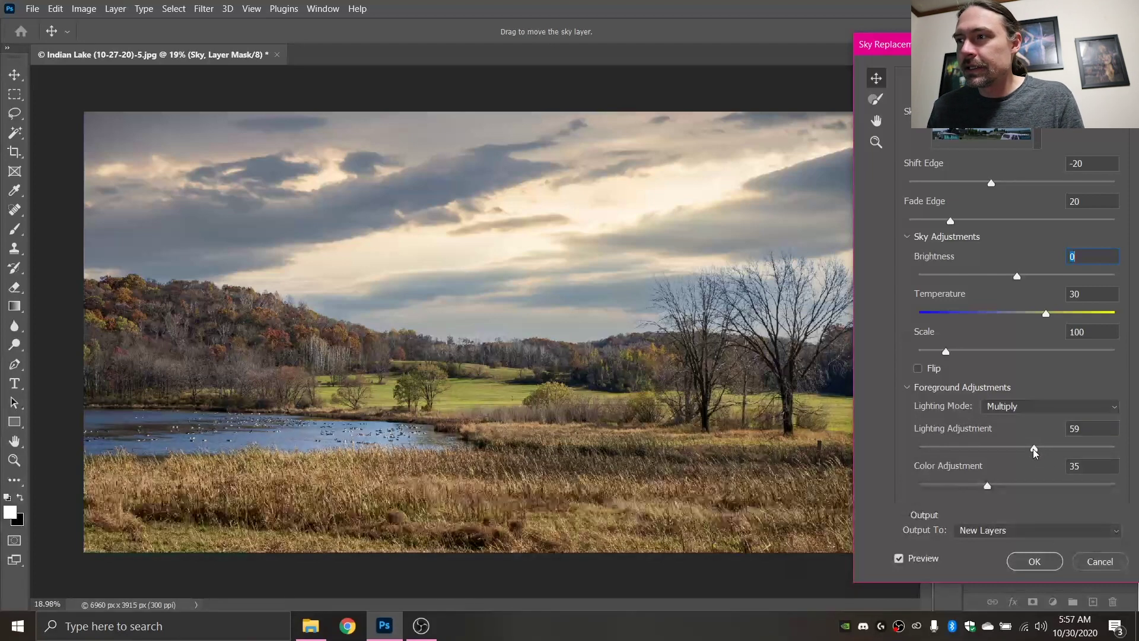
Compare foreground Lighting Adjustment extremes, then set it to about 90
drag(1035, 449, 1137, 452)
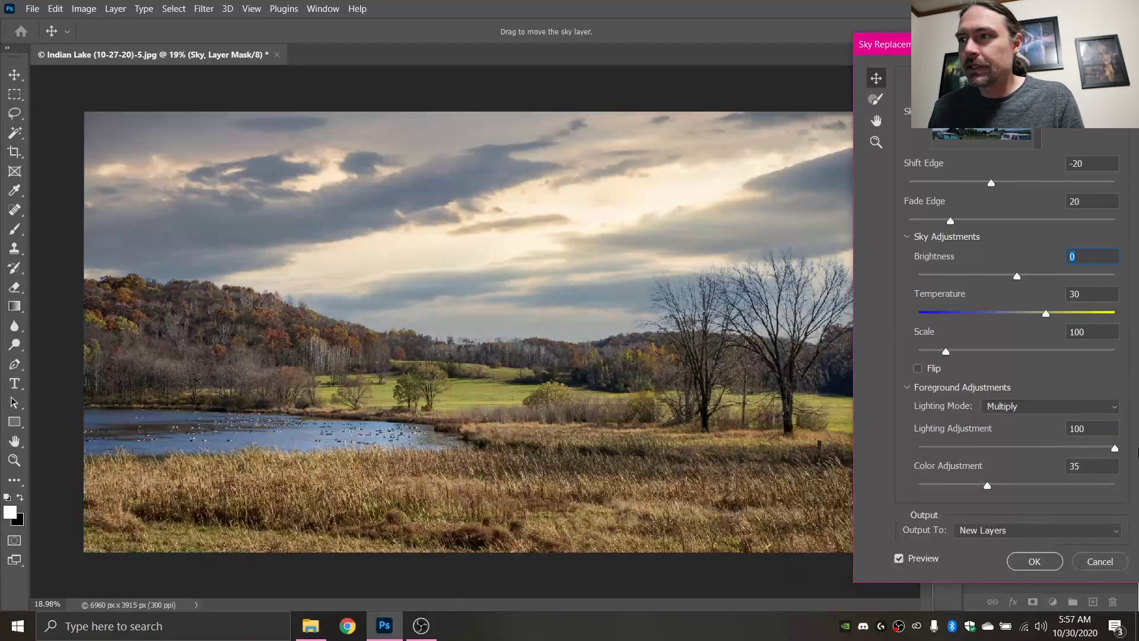
drag(1137, 452, 921, 460)
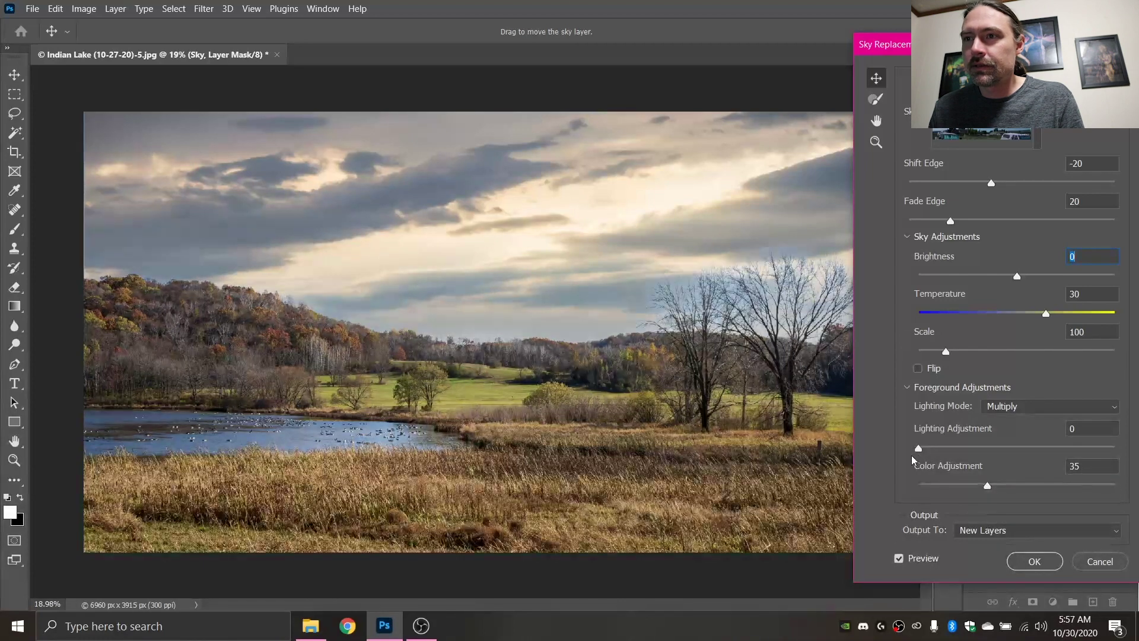
drag(921, 456, 1135, 454)
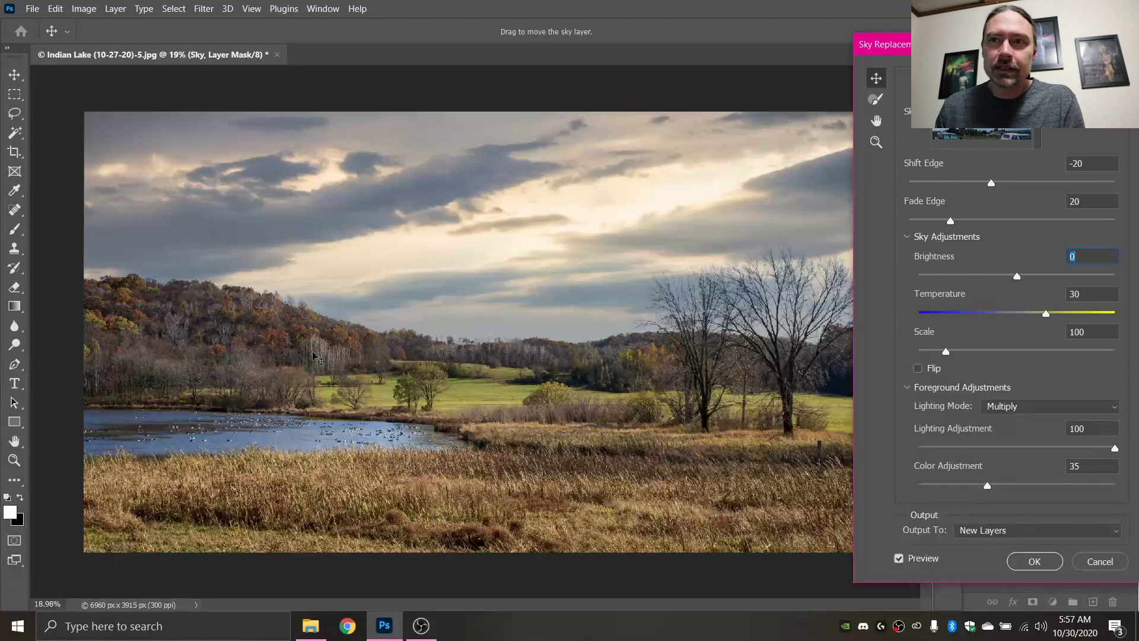
drag(1113, 449, 1096, 453)
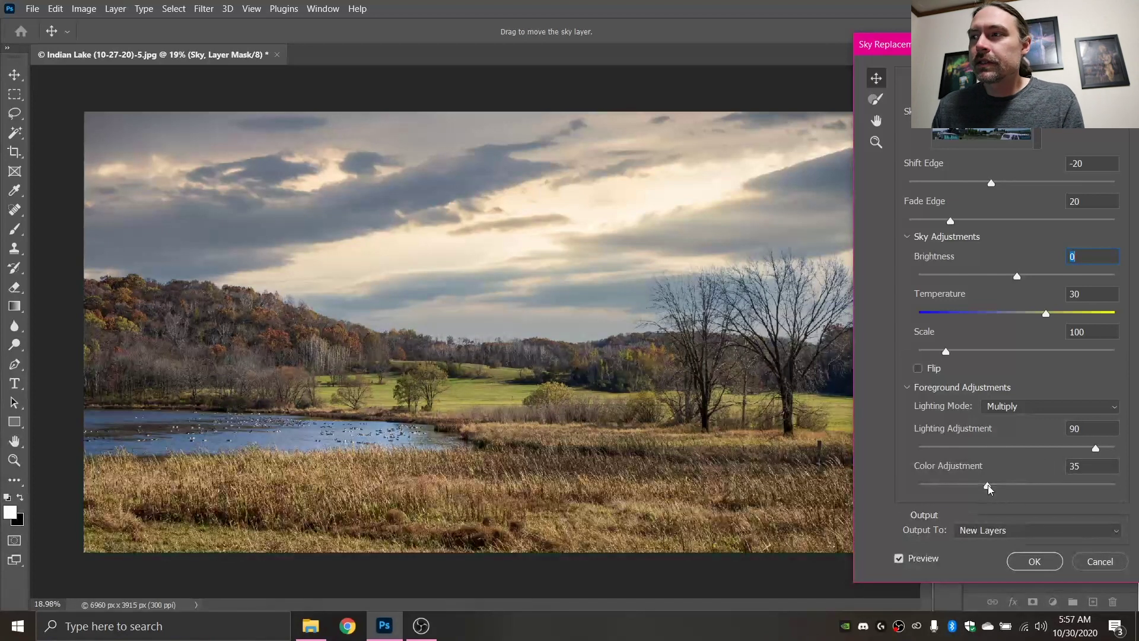
Compare foreground Color Adjustment at minimum and maximum, then set it to about 90
drag(988, 488, 916, 496)
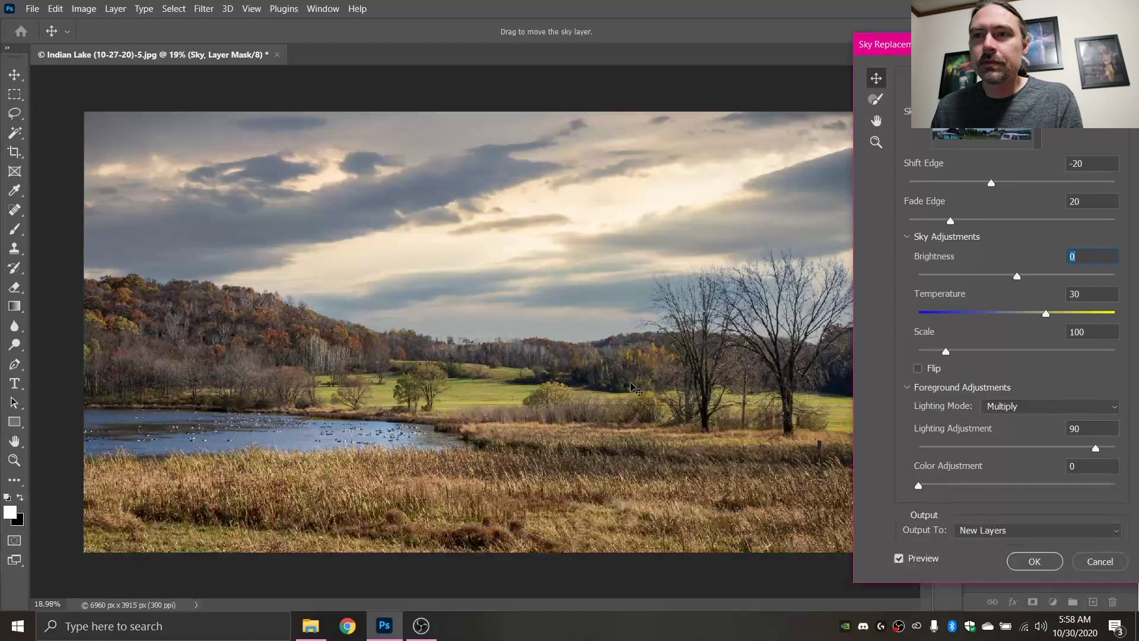
drag(919, 486, 1115, 485)
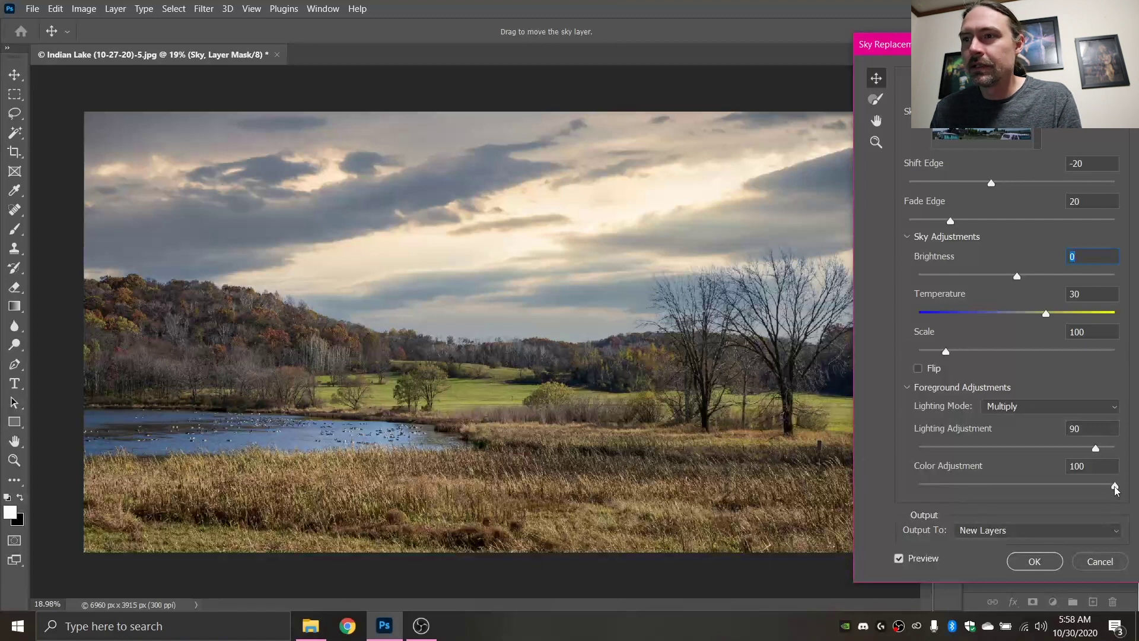
drag(1116, 487, 1096, 491)
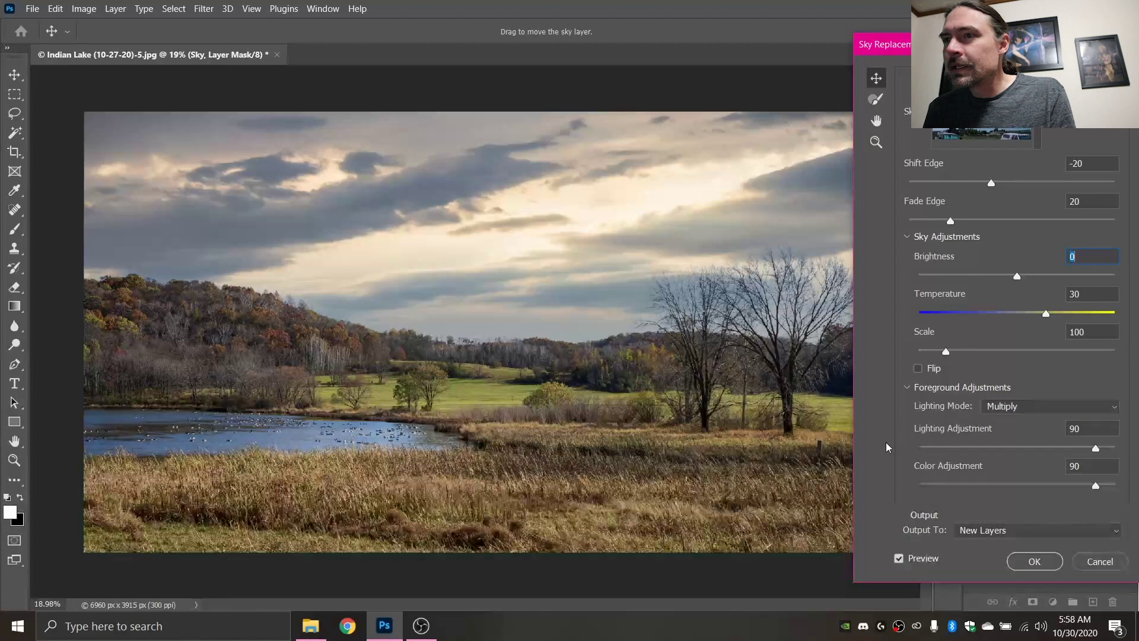
Confirm the Sky Replacement with OK to output it as a layer group
click(1028, 562)
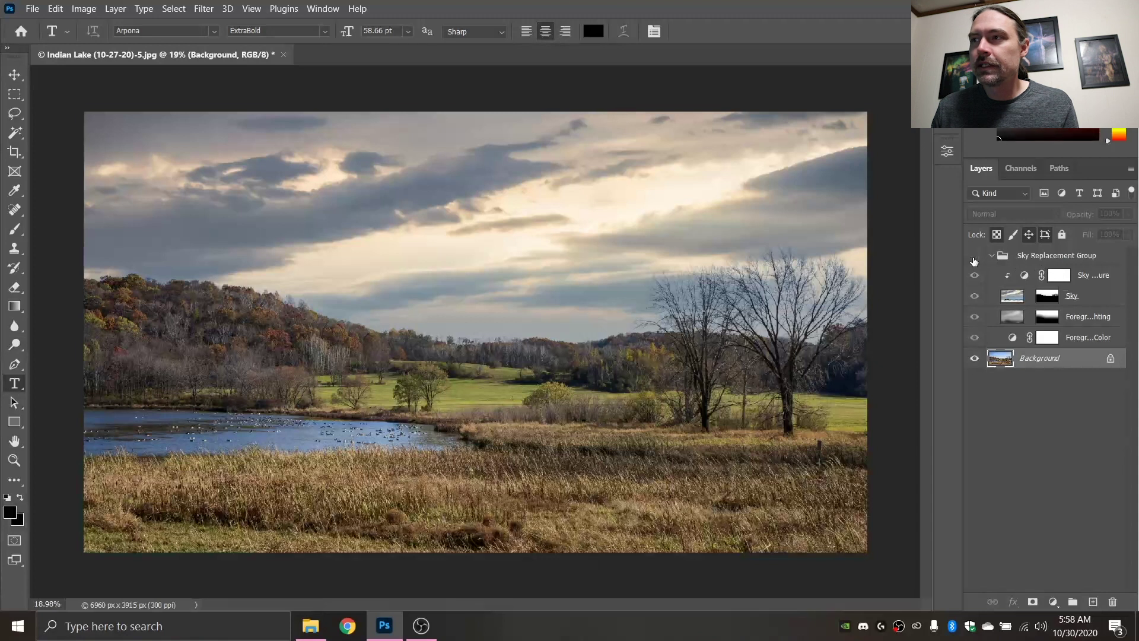
click(974, 261)
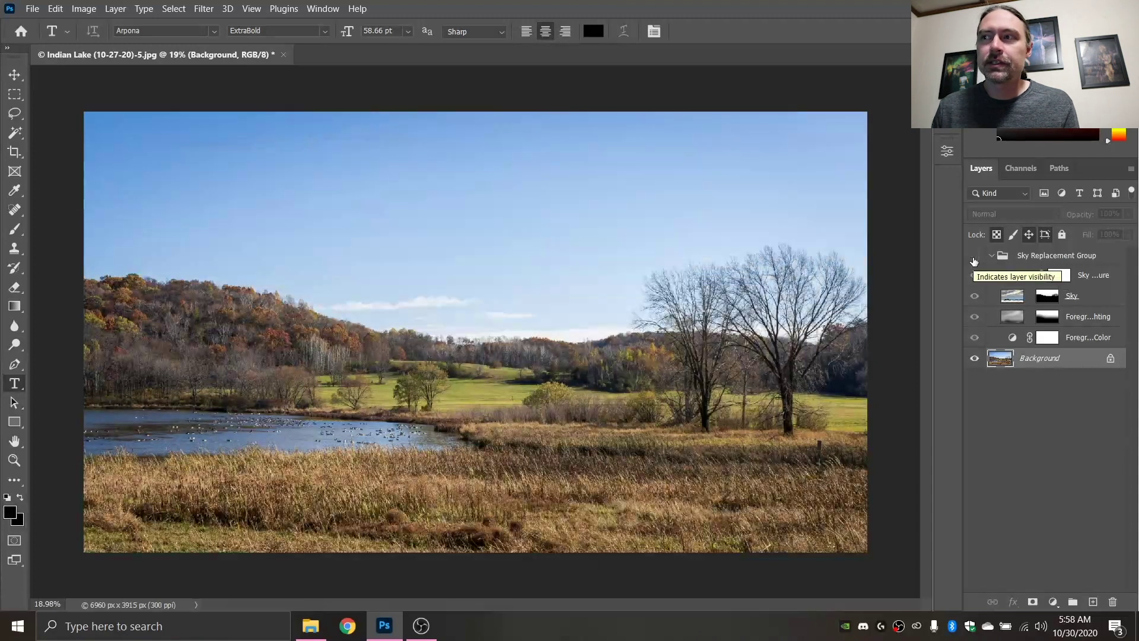
click(974, 256)
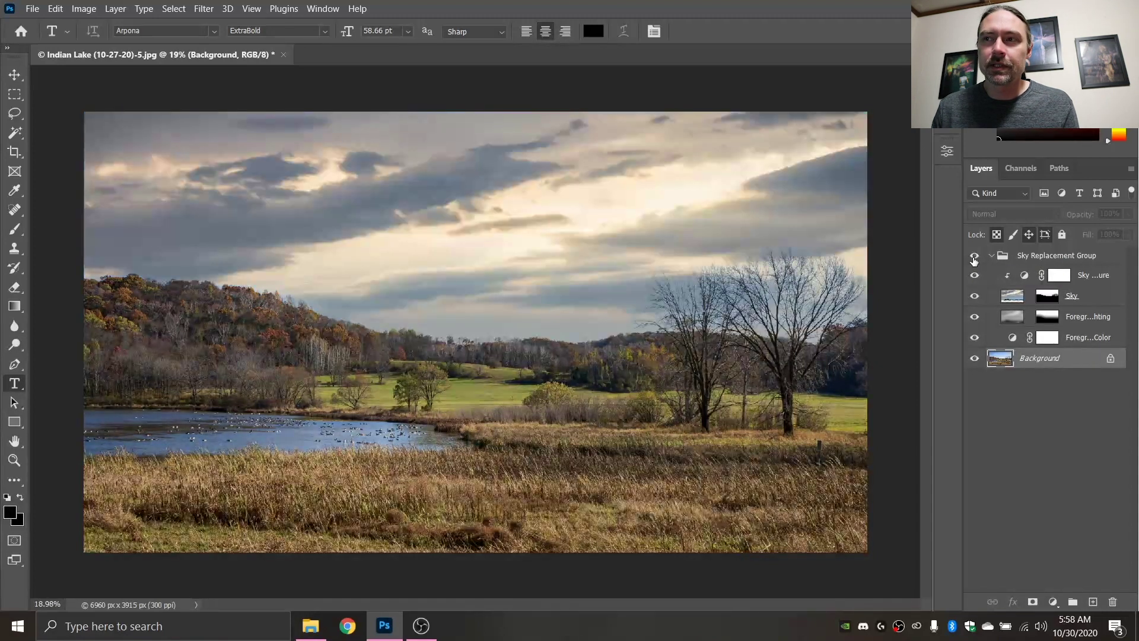